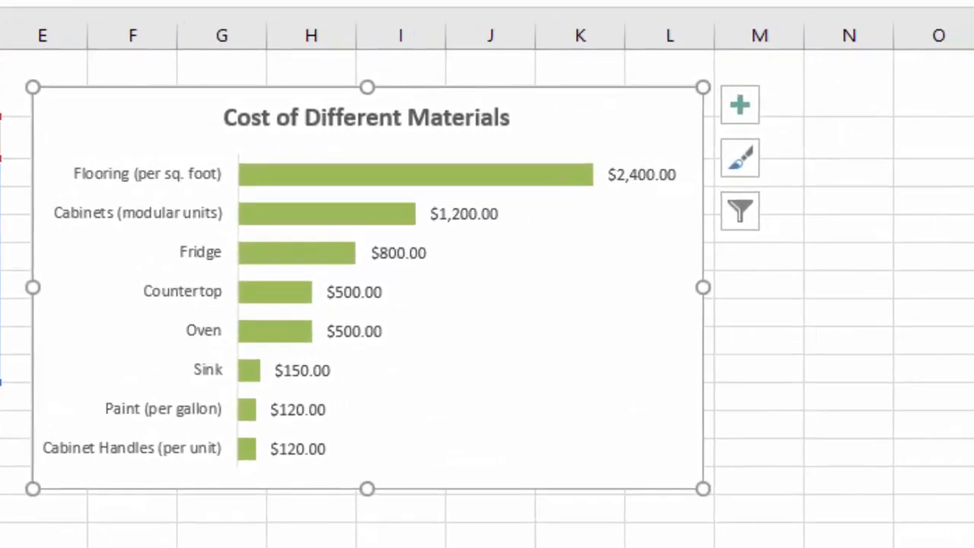
Step: Change the Cost of Different Materials bar chart to the basic Line chart type
right_click(118, 128)
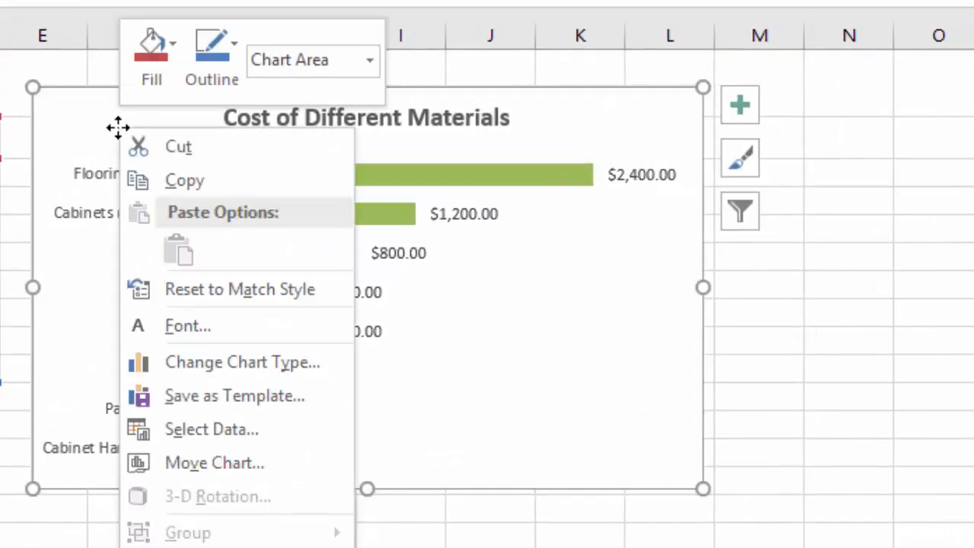
click(243, 365)
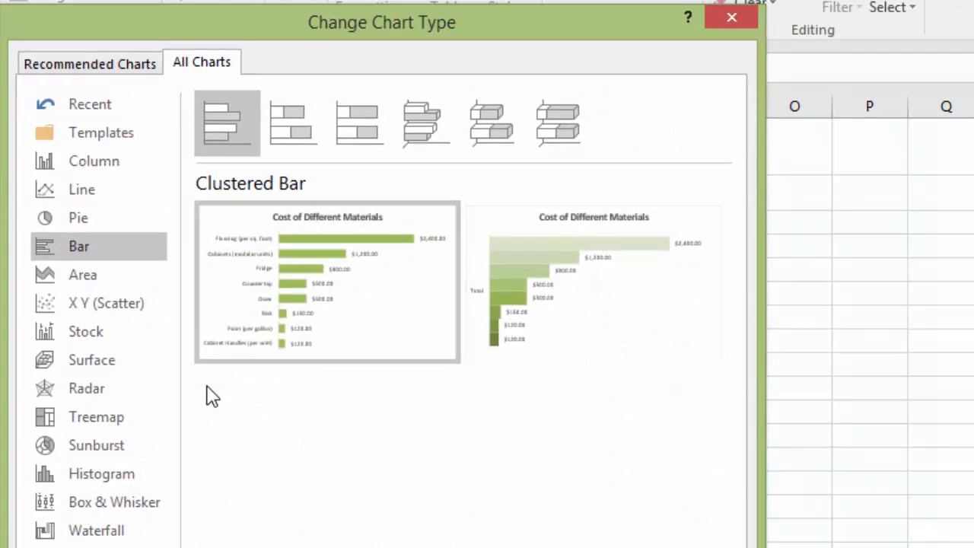
click(84, 191)
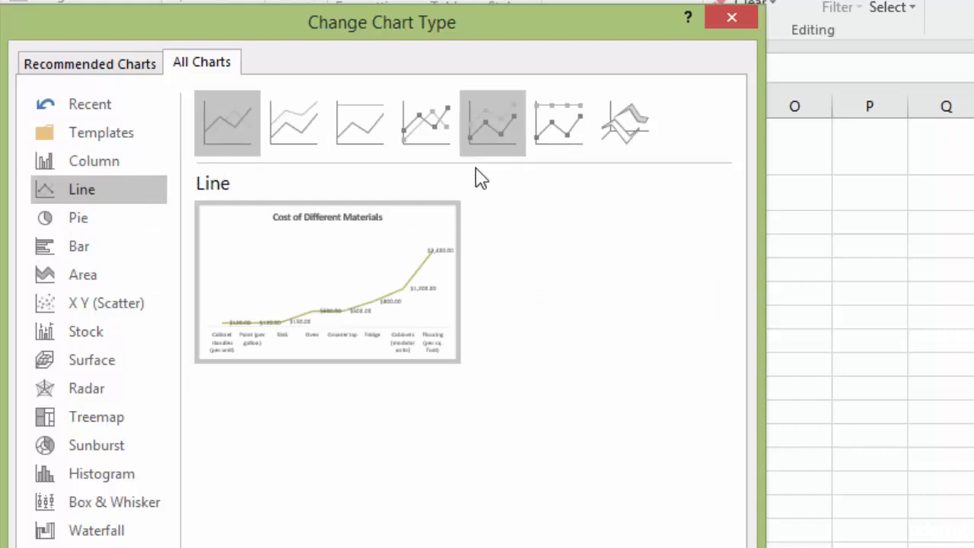
mouse_move(366, 342)
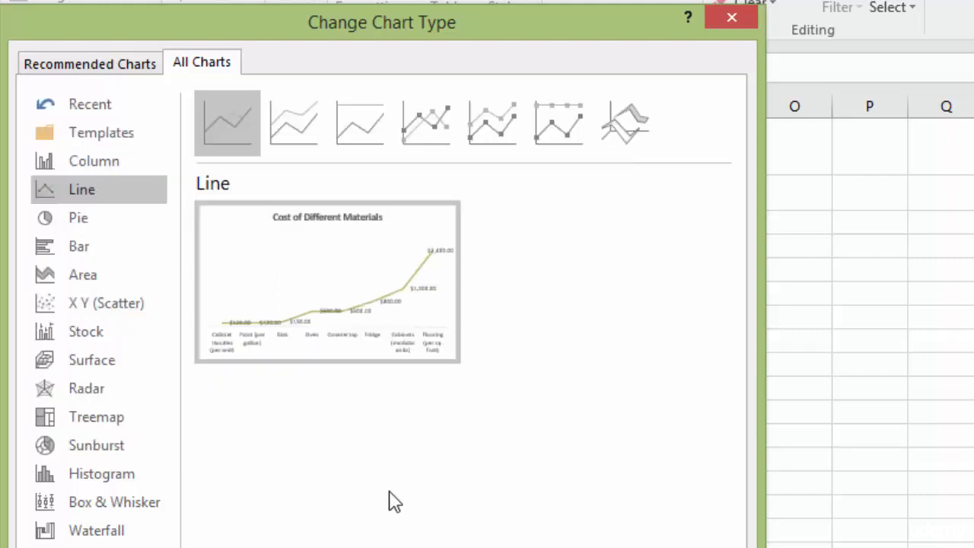
key(Return)
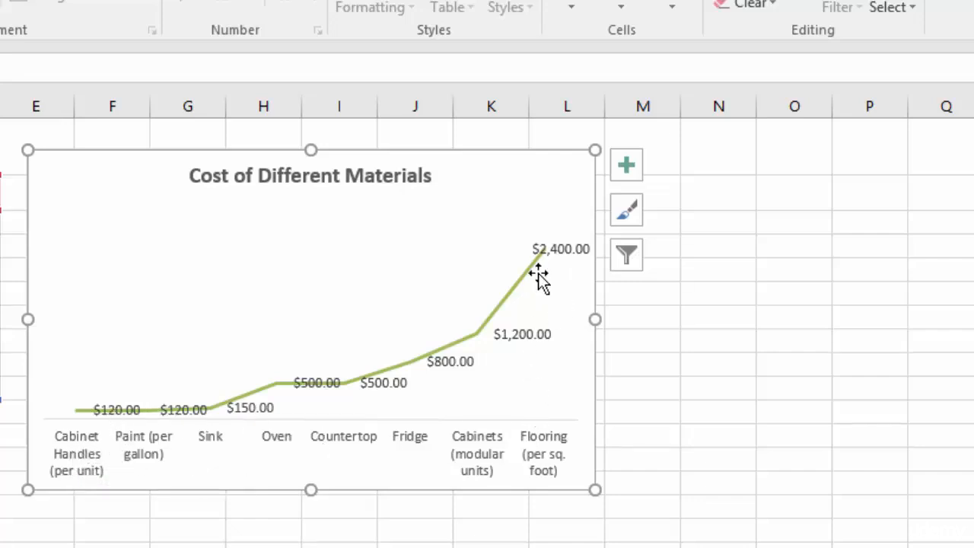
Step: Recolor the Cost of Different Materials line chart with the monochromatic red palette
click(628, 217)
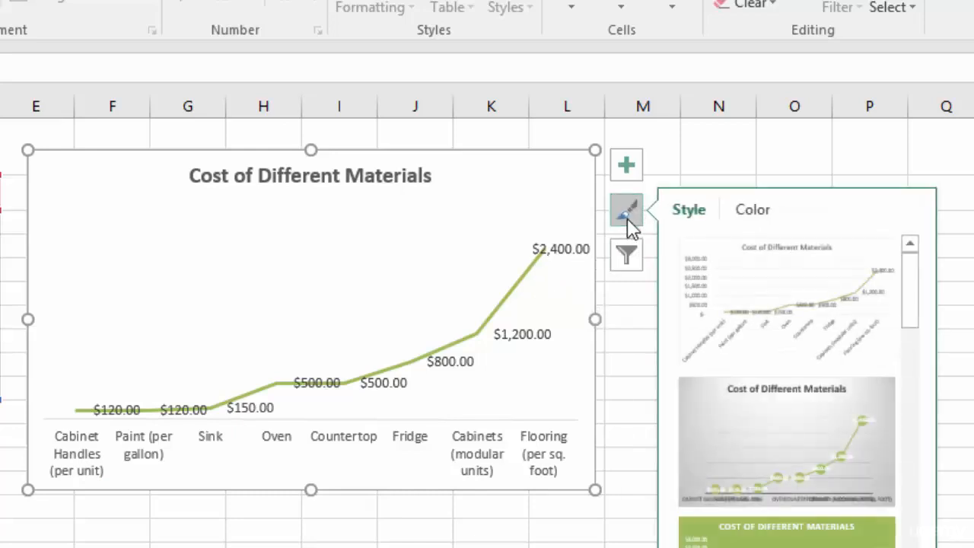
click(757, 213)
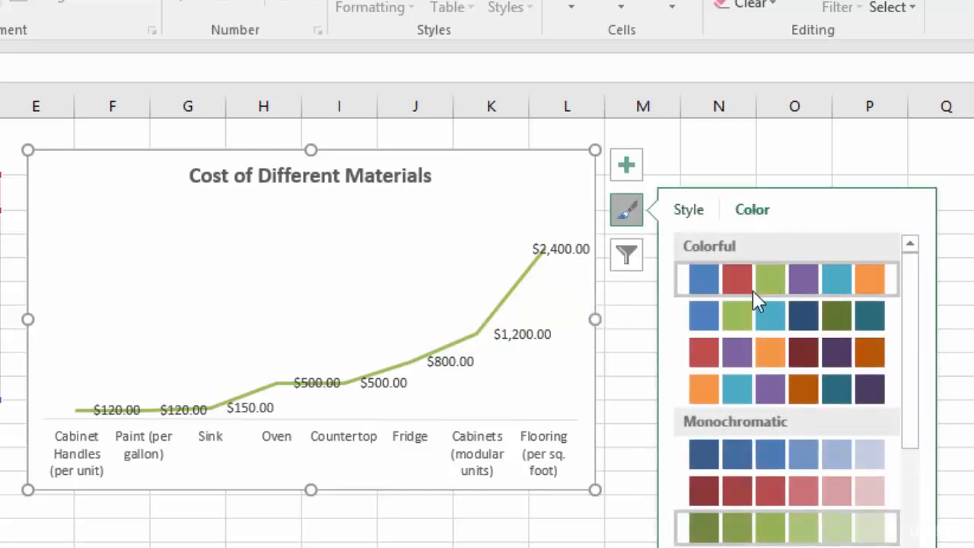
click(745, 493)
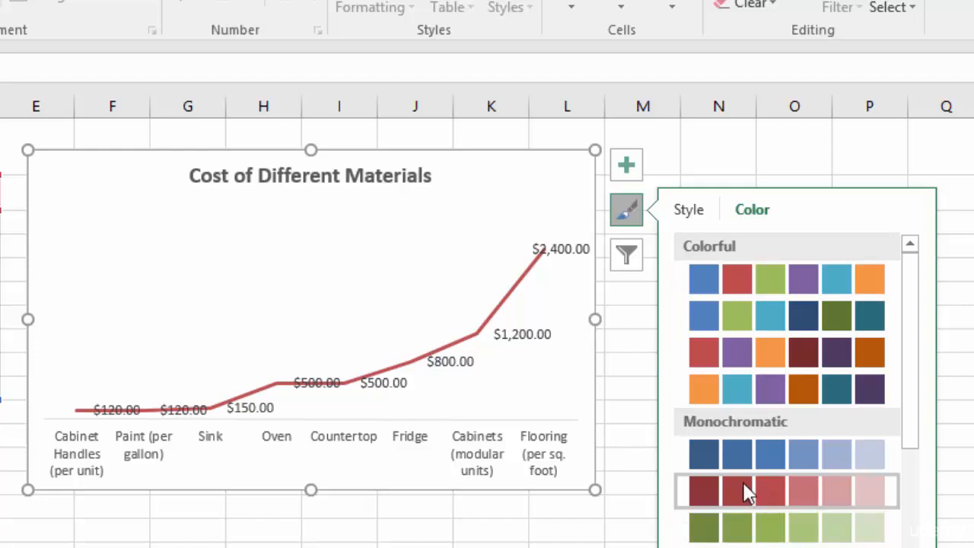
click(621, 214)
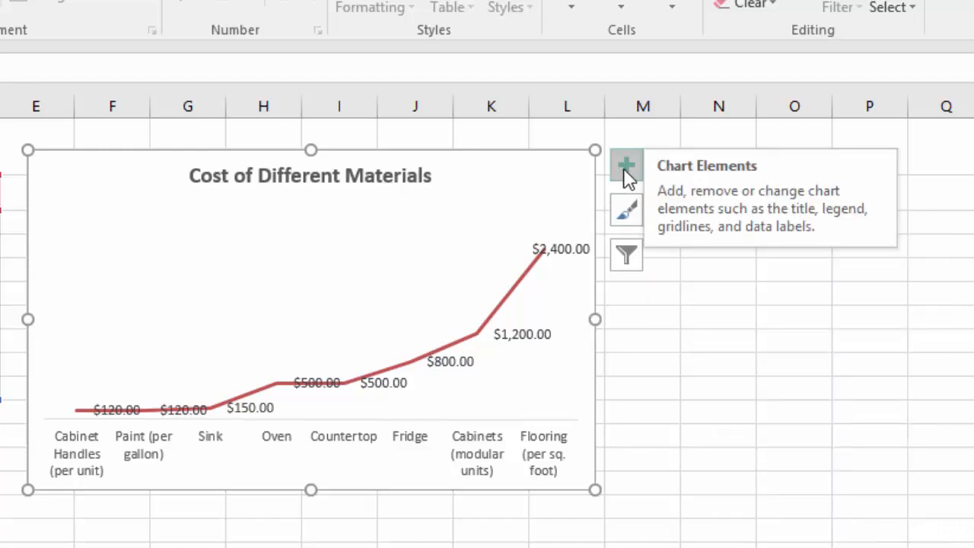
Step: Show the primary vertical axis on the materials cost chart and remove its data labels
click(624, 168)
mouse_move(827, 185)
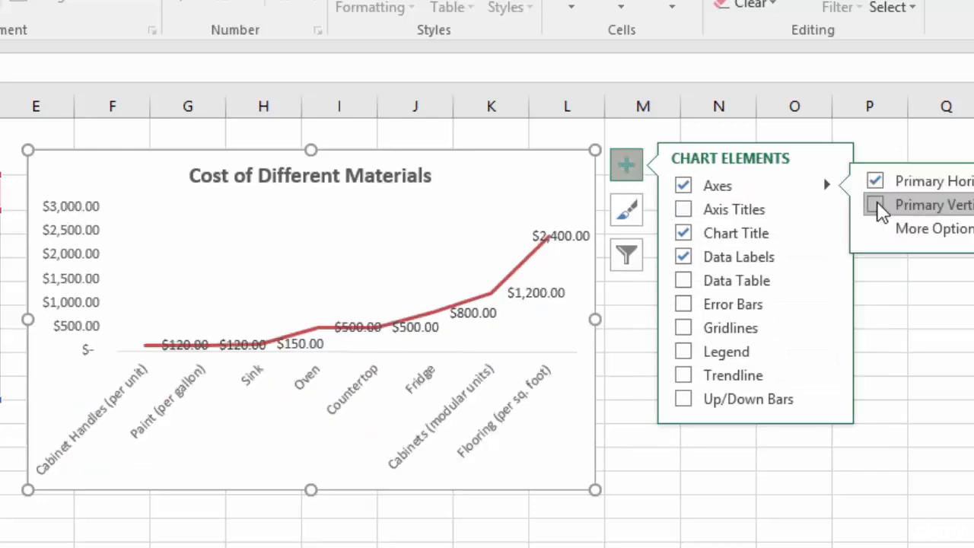
click(875, 204)
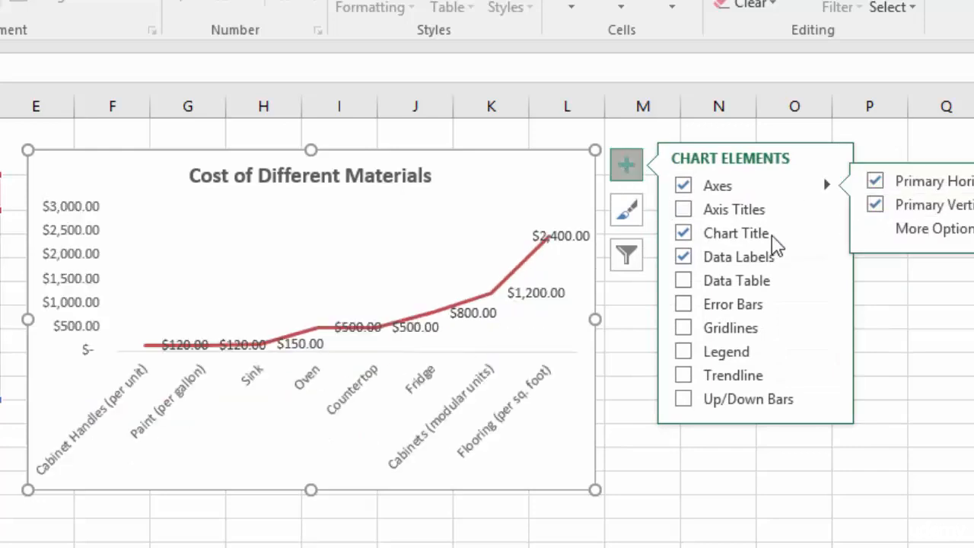
click(689, 257)
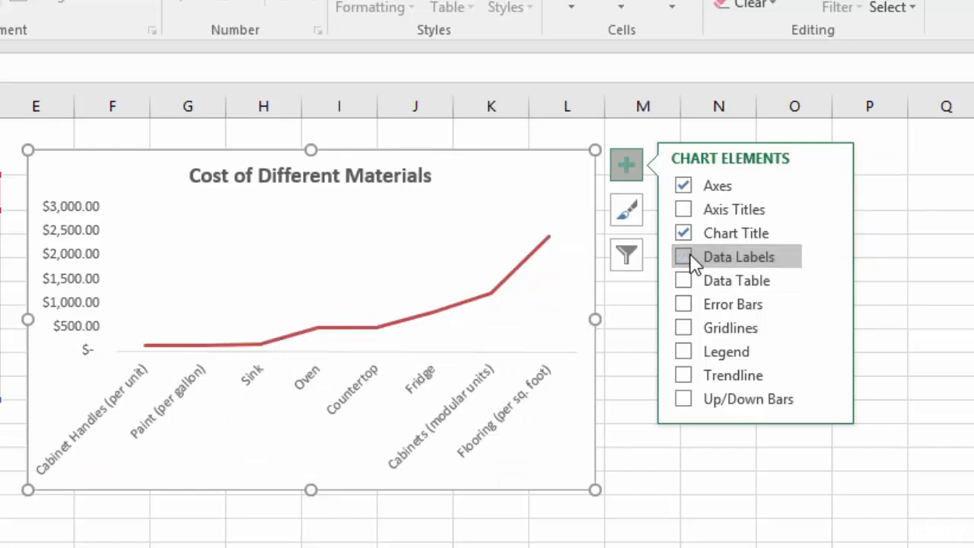
click(491, 134)
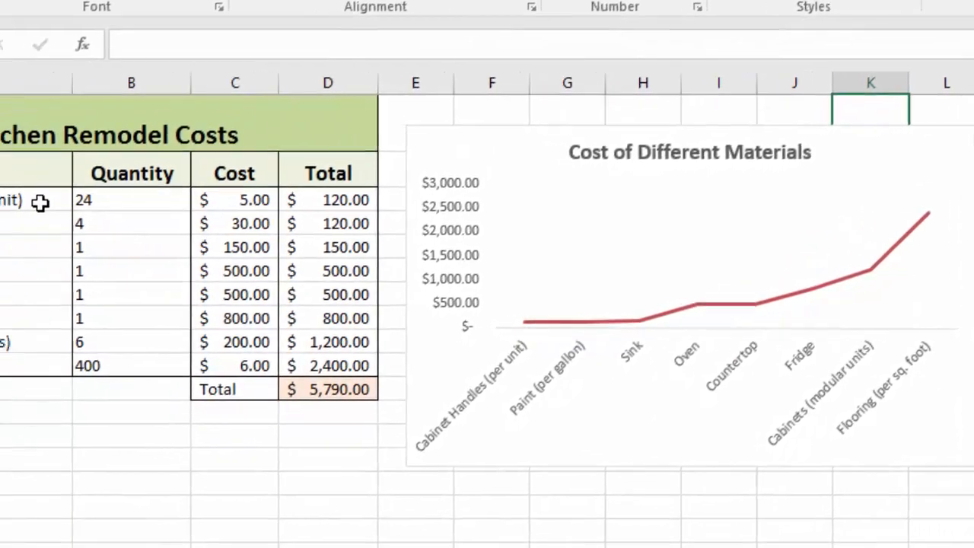
Step: Shorten the material names in A3 and A4 to Cabinet Handles and Paint by removing the text in parentheses
double_click(40, 204)
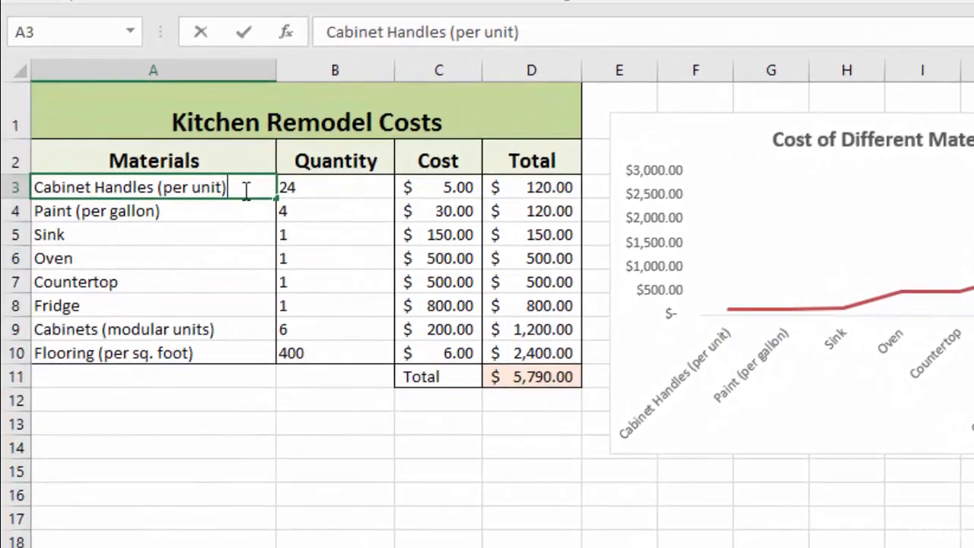
drag(245, 189, 162, 189)
key(BackSpace)
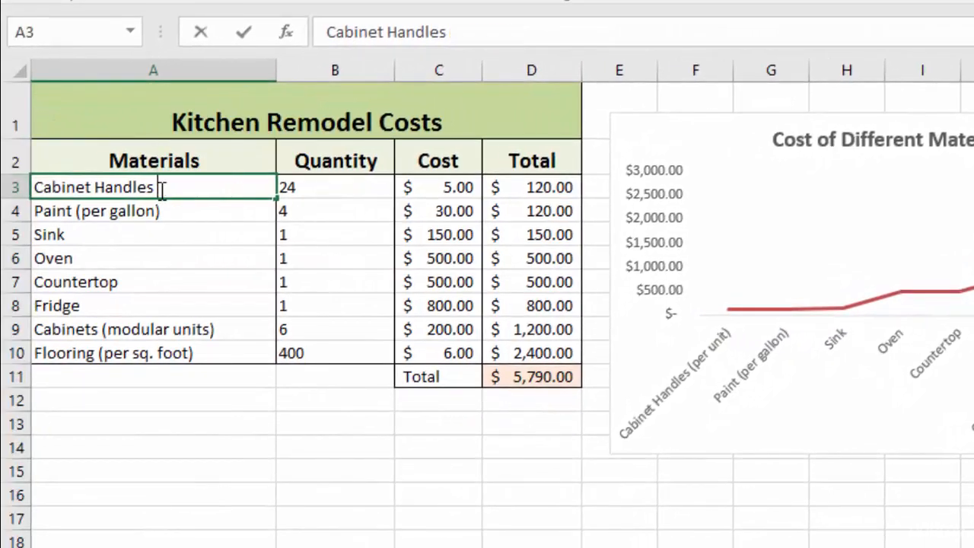
click(181, 214)
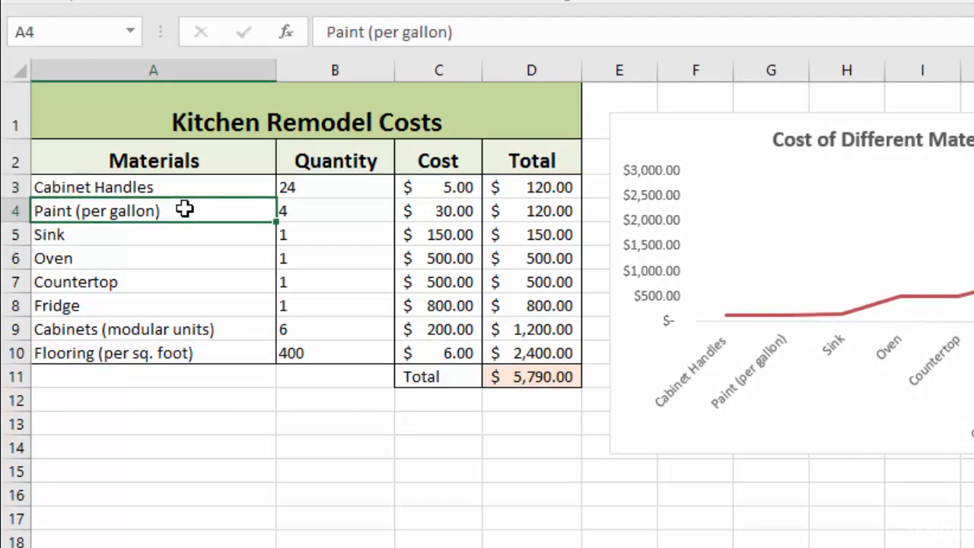
double_click(189, 211)
drag(189, 211, 79, 211)
key(BackSpace)
Step: Remove the parenthesised text from A9 and A10, leaving Cabinets and Flooring as the material names
click(200, 329)
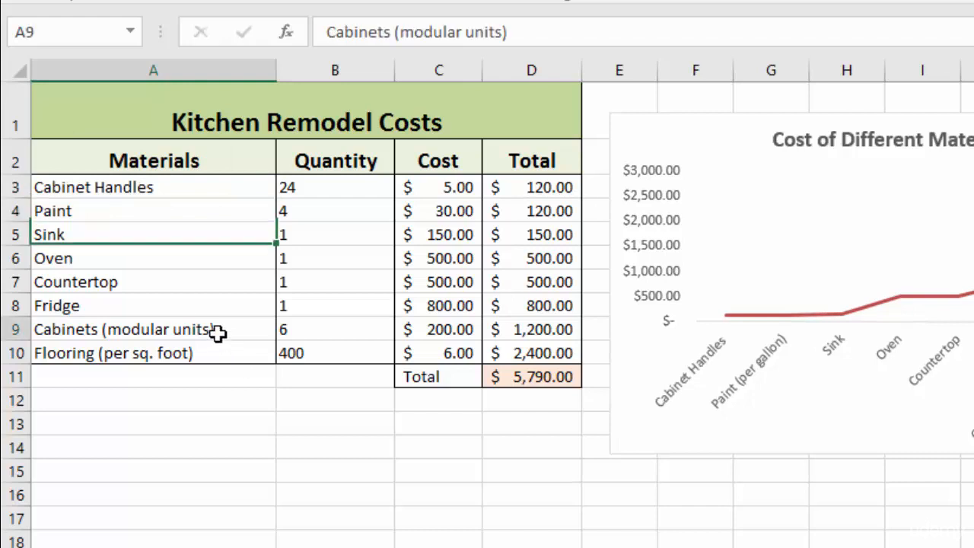
double_click(215, 329)
drag(215, 329, 104, 328)
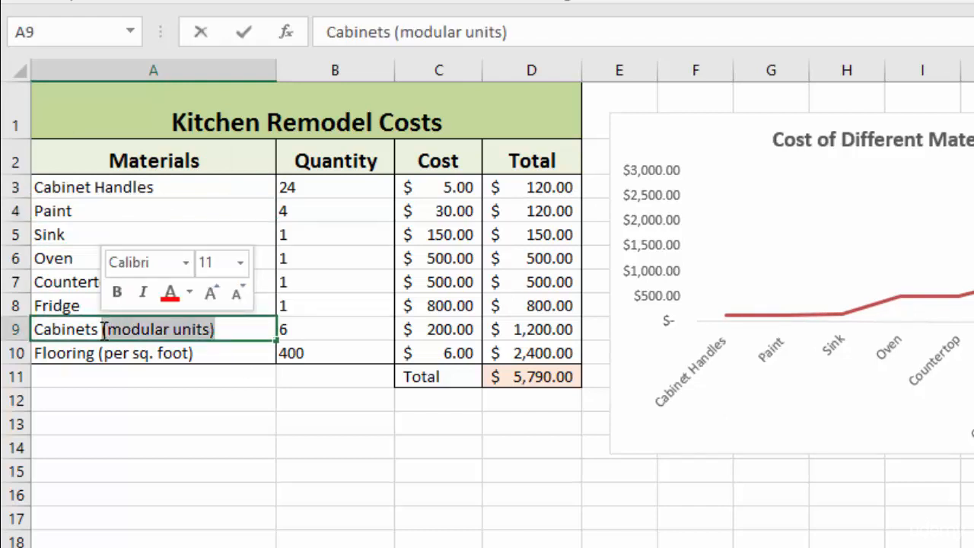
key(BackSpace)
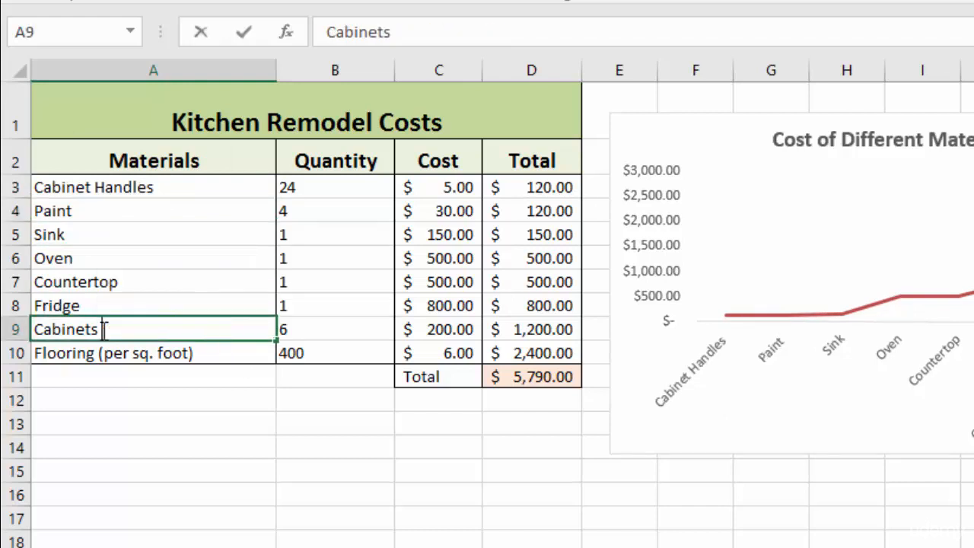
click(210, 353)
double_click(211, 352)
drag(211, 352, 100, 364)
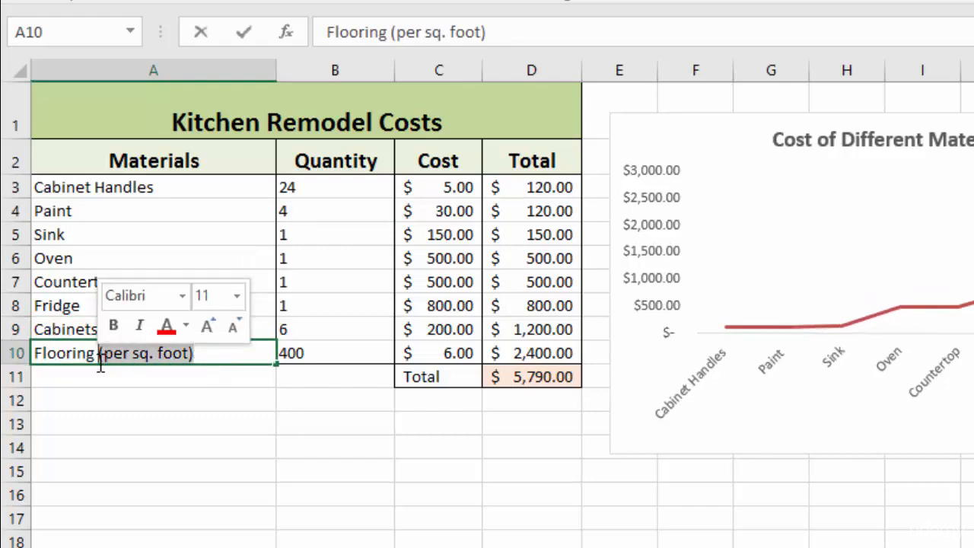
key(BackSpace)
key(Return)
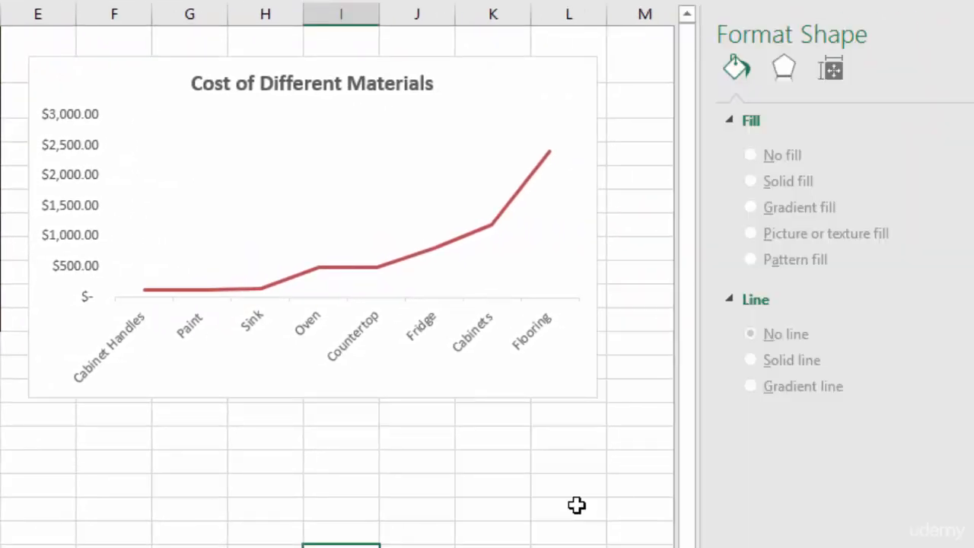
Step: Set the axis position of the materials chart's horizontal axis to On tick marks
click(380, 335)
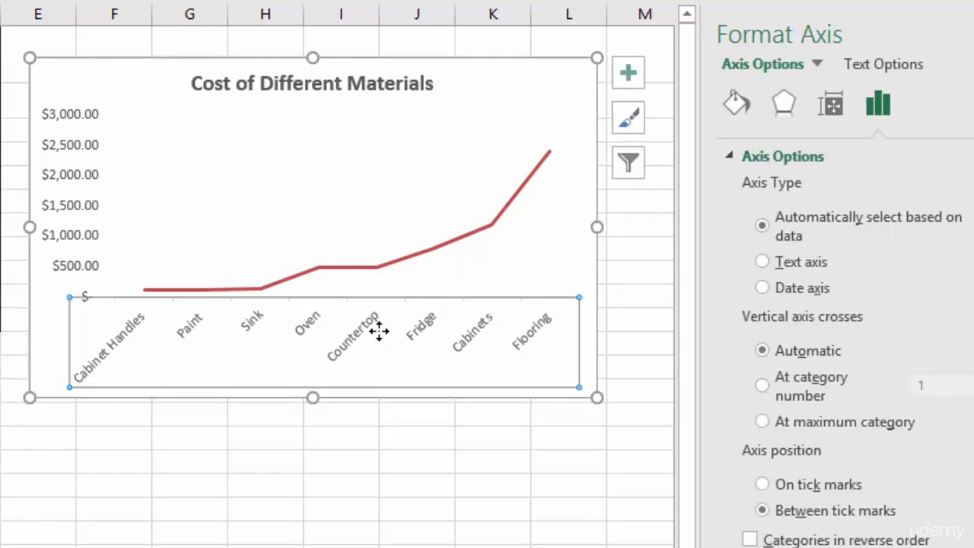
mouse_move(147, 295)
click(764, 485)
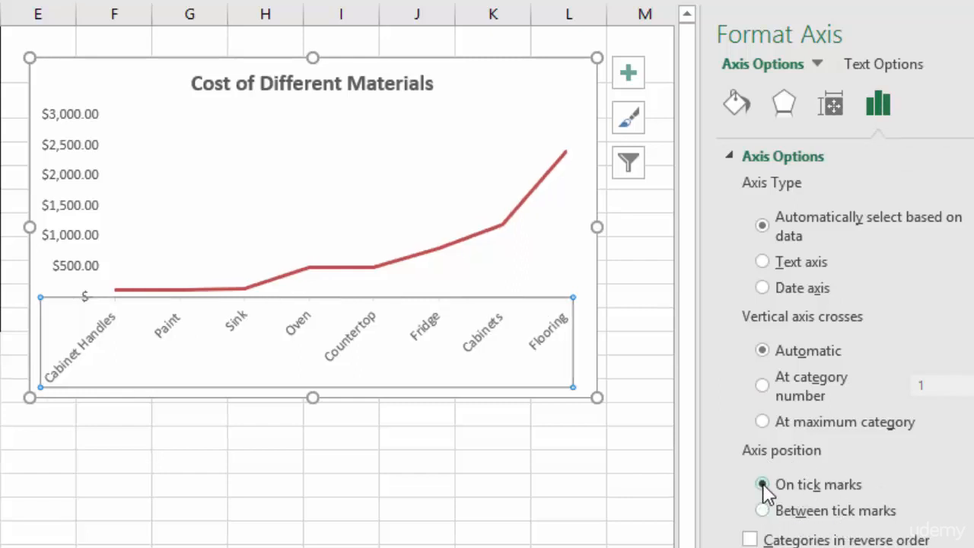
click(504, 450)
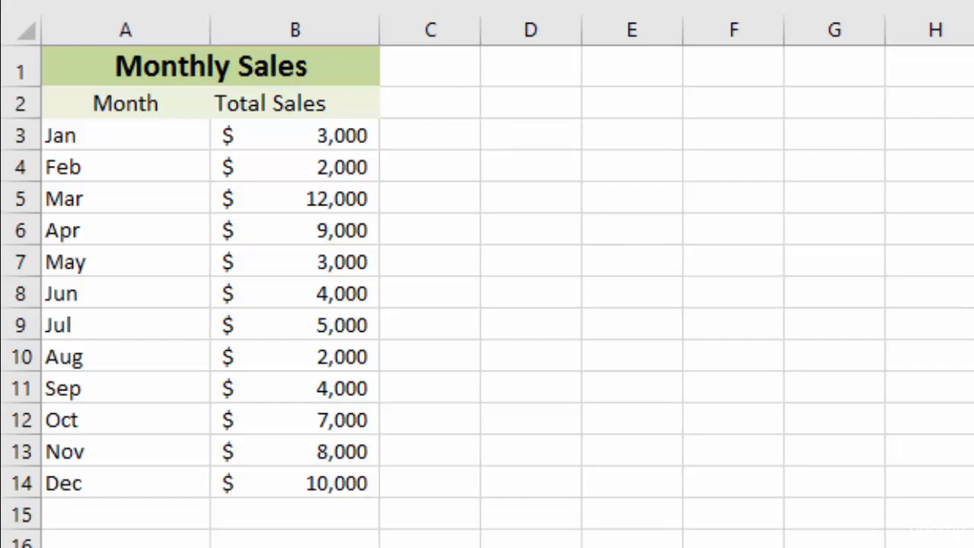
Step: Insert the recommended Line chart for the monthly sales data in A2:B14 and place it beside the table
drag(109, 102, 311, 470)
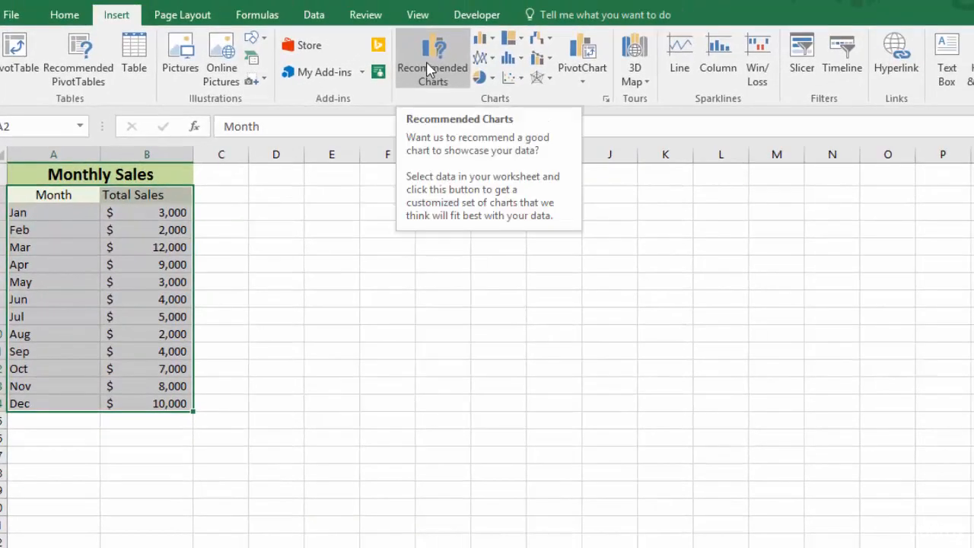
click(430, 70)
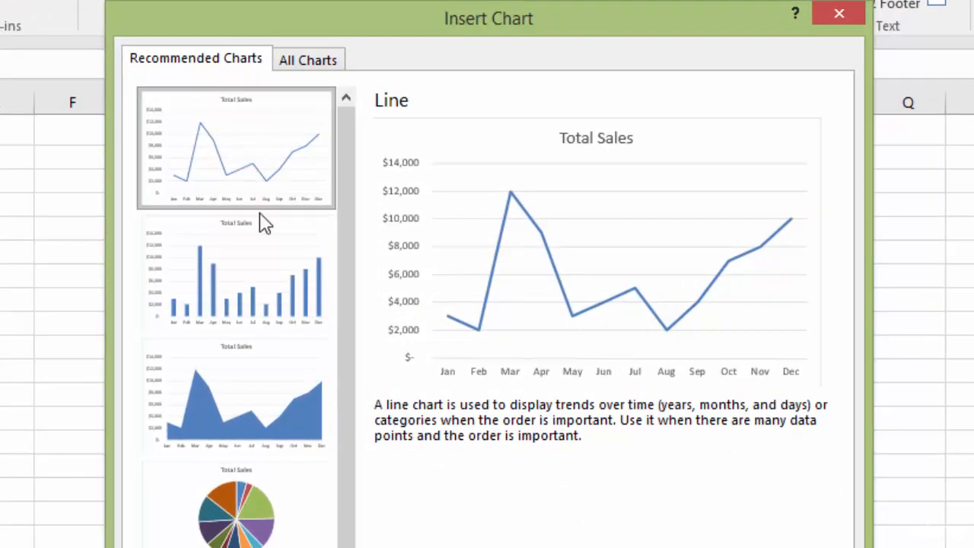
click(248, 409)
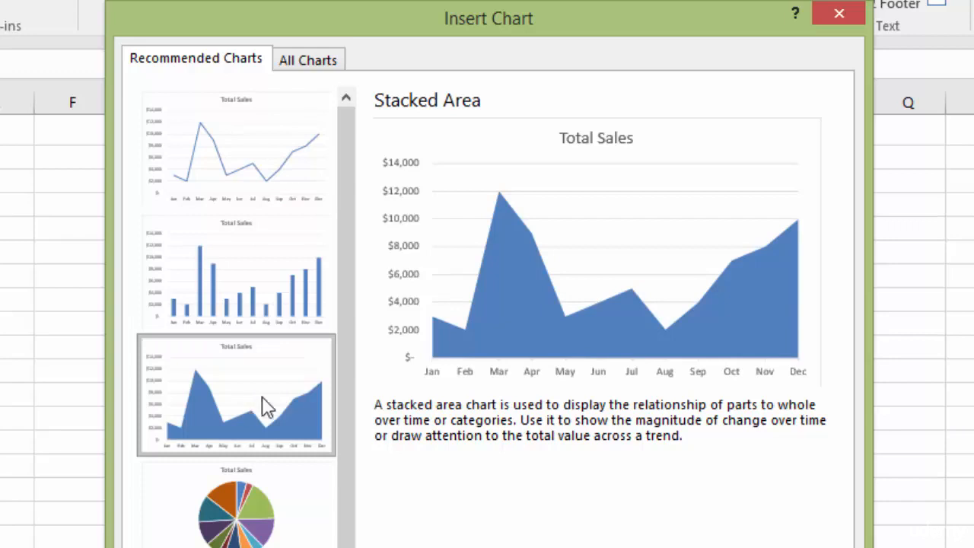
click(225, 169)
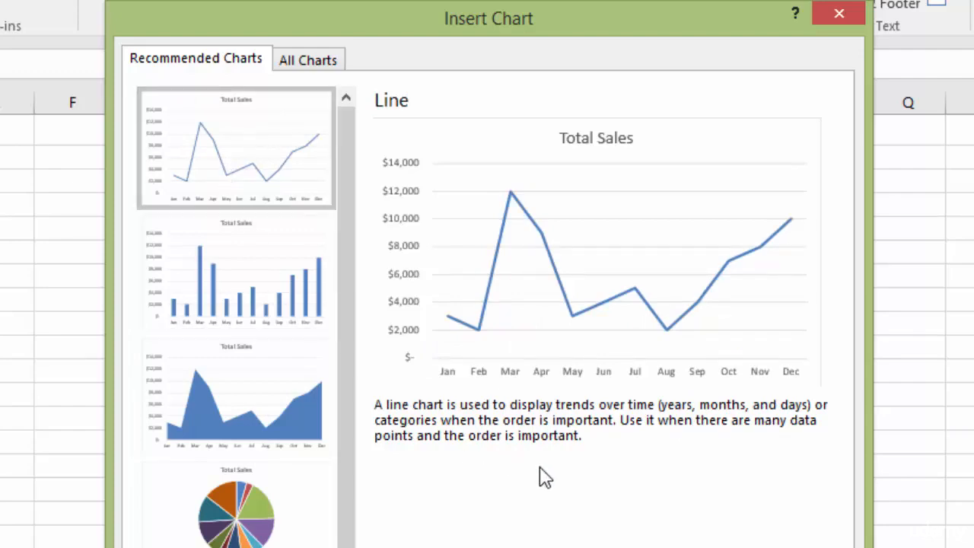
key(Return)
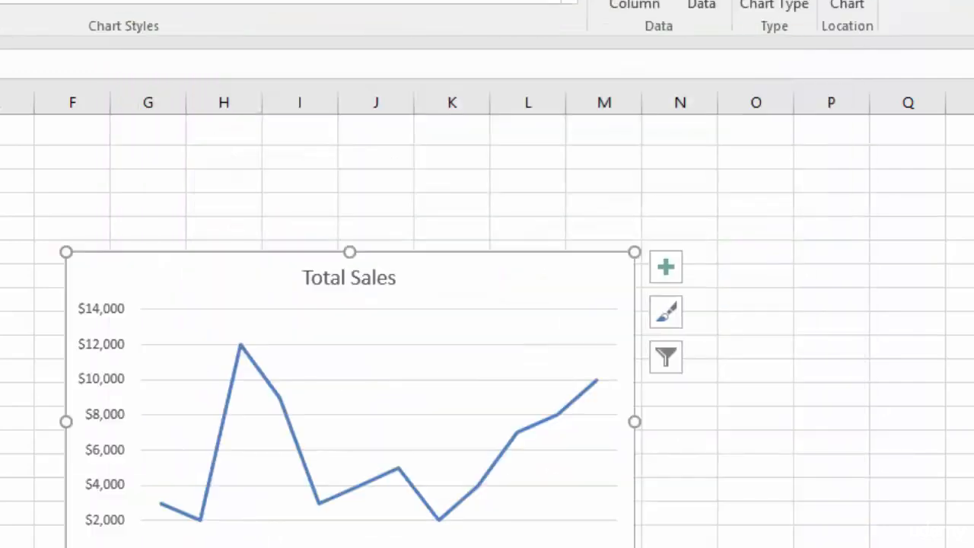
drag(559, 284, 336, 169)
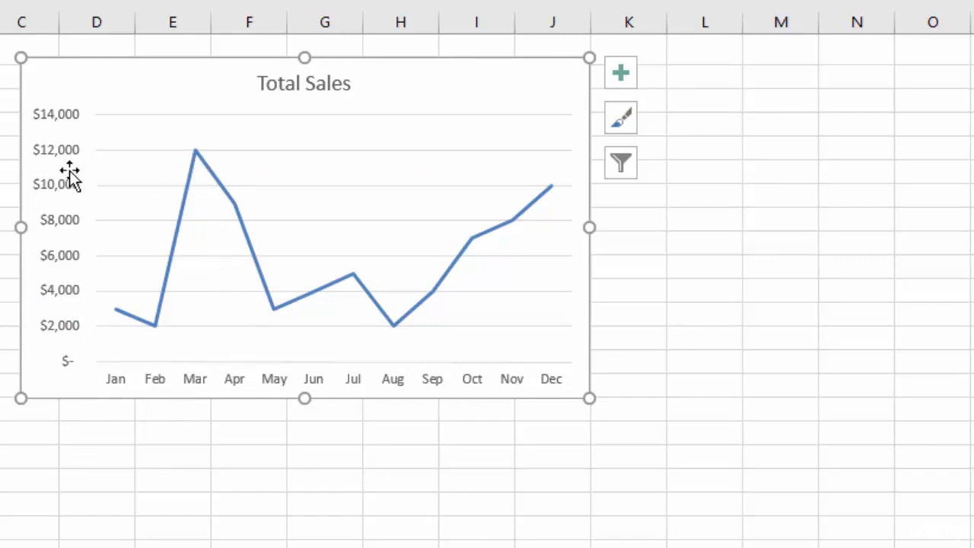
click(0, 149)
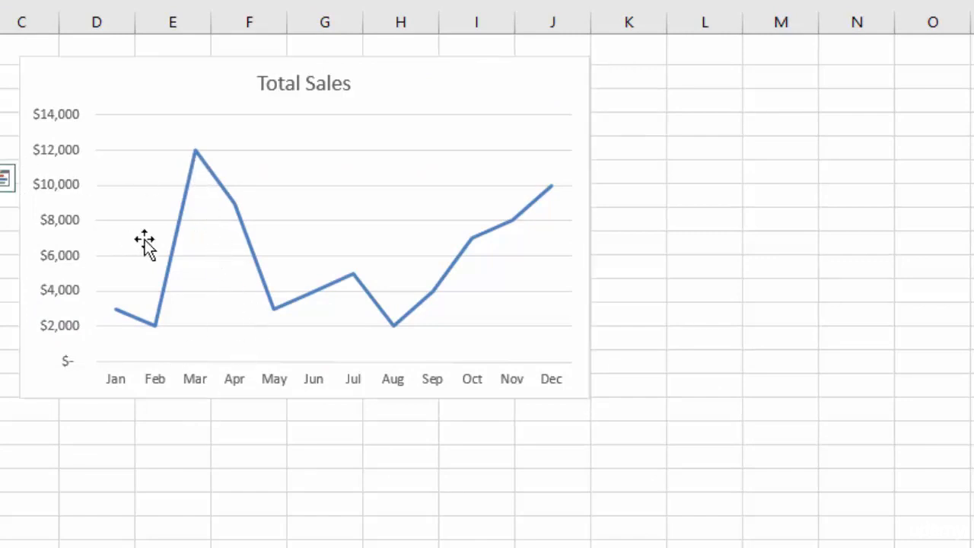
Step: Try deleting the horizontal gridlines from the Total Sales chart and undo the deletion
mouse_move(195, 151)
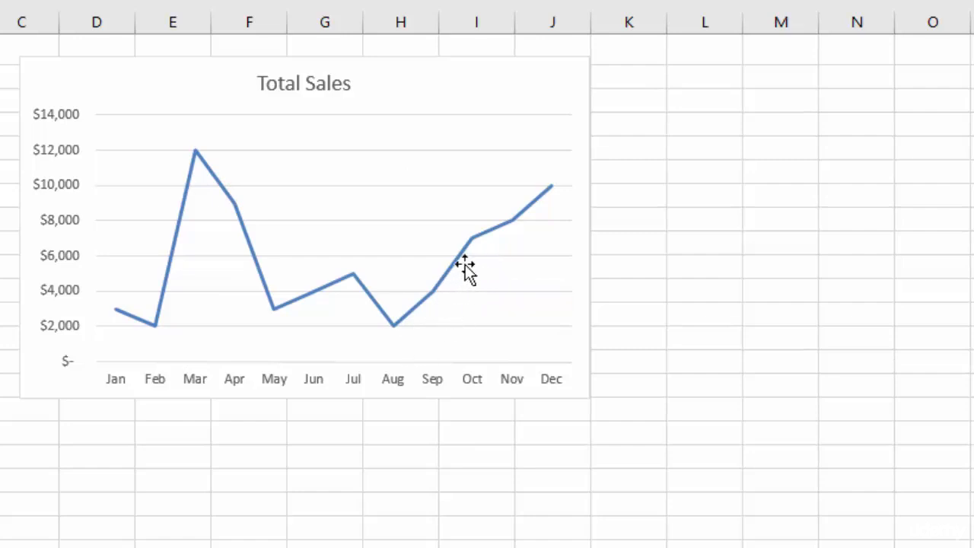
mouse_move(552, 195)
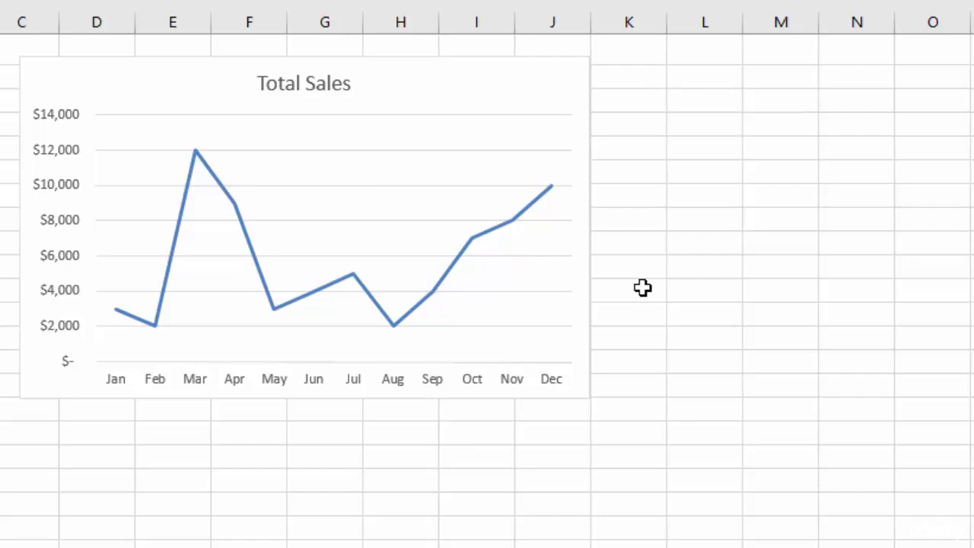
click(350, 150)
key(Delete)
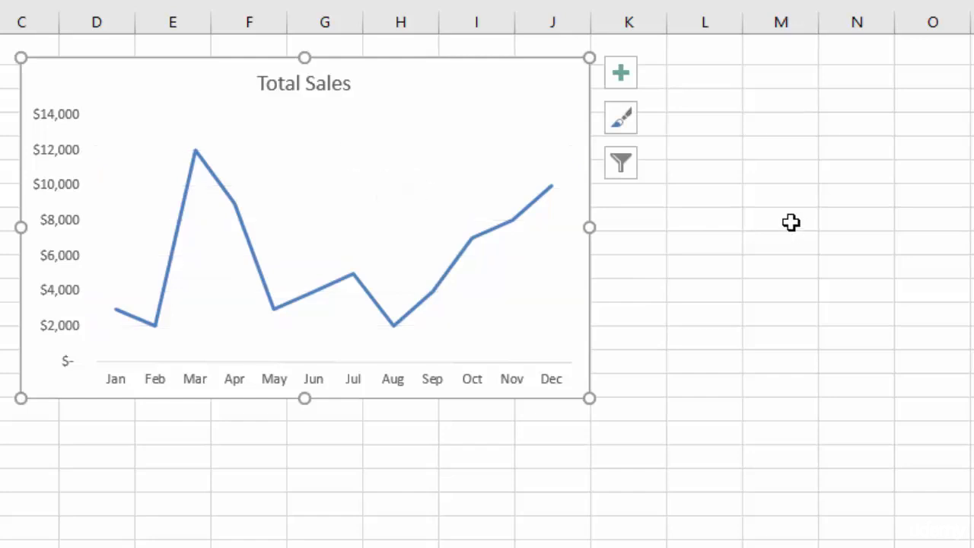
key(ctrl+z)
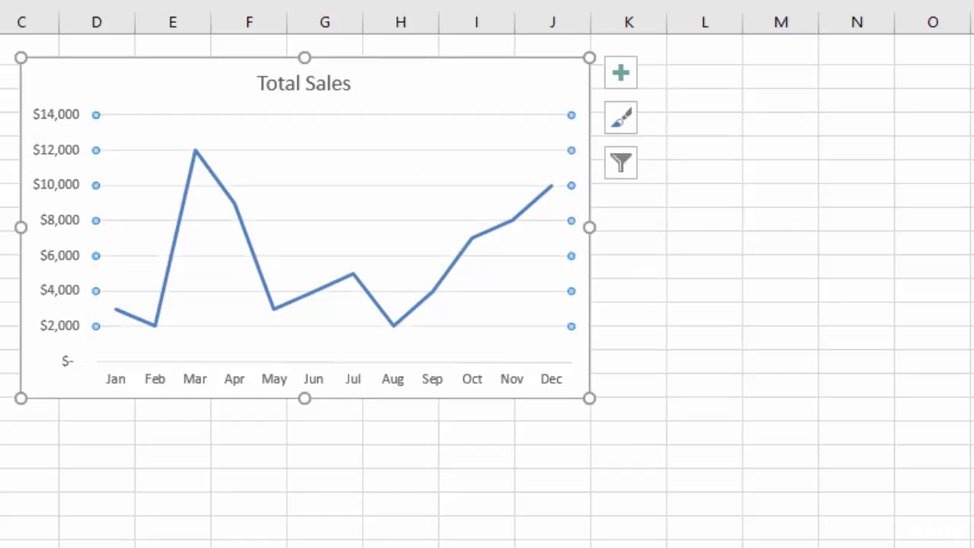
Step: Format the Total Sales chart title as bold with a font size of 16
click(685, 196)
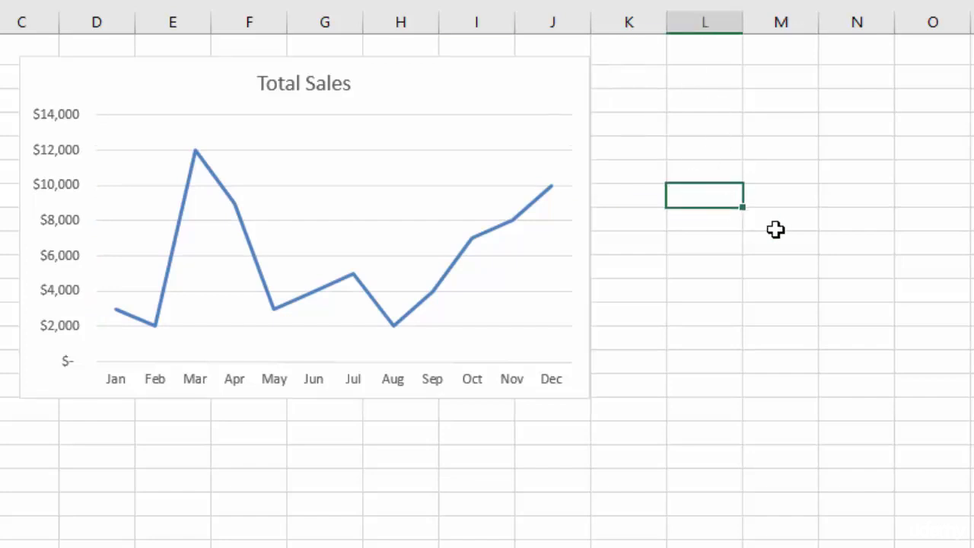
click(307, 82)
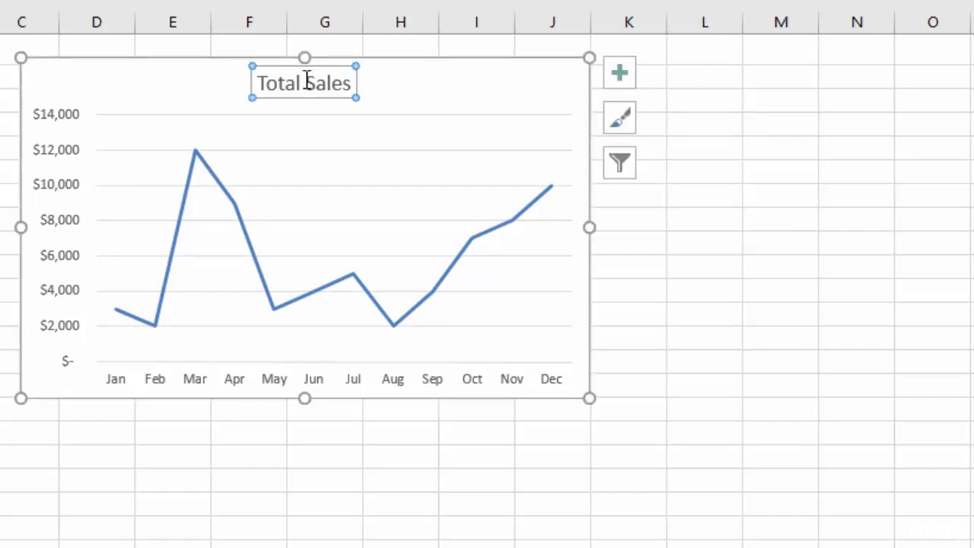
double_click(326, 82)
double_click(296, 83)
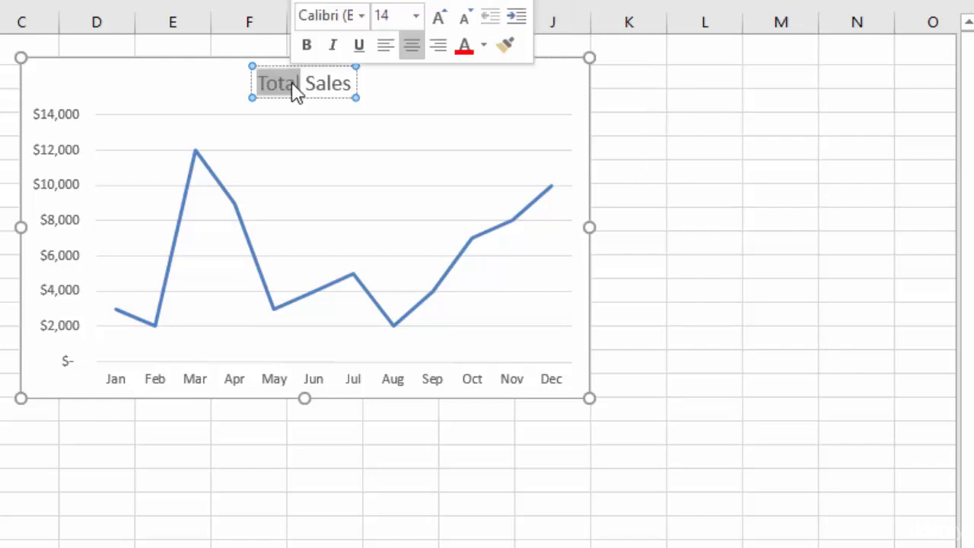
click(295, 83)
triple_click(295, 83)
click(308, 43)
click(417, 16)
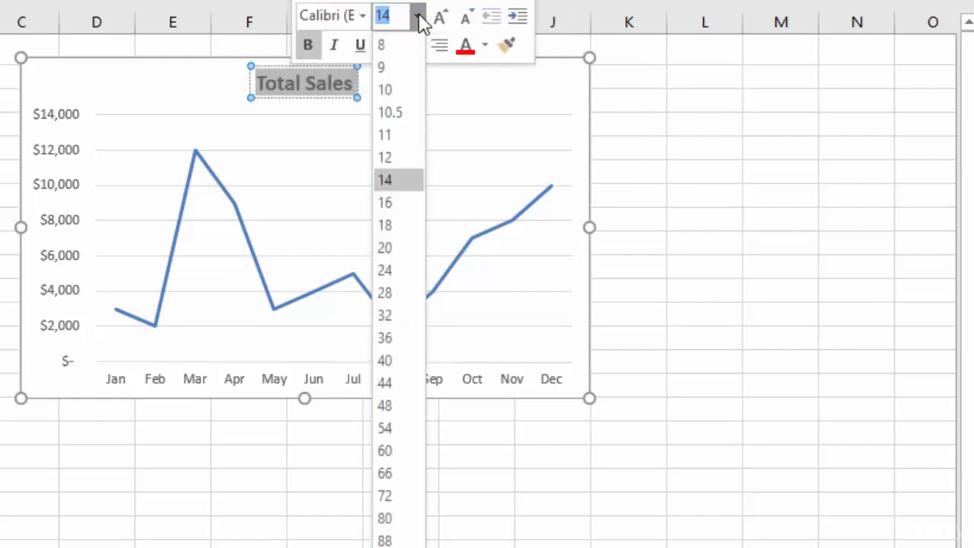
click(398, 202)
click(587, 120)
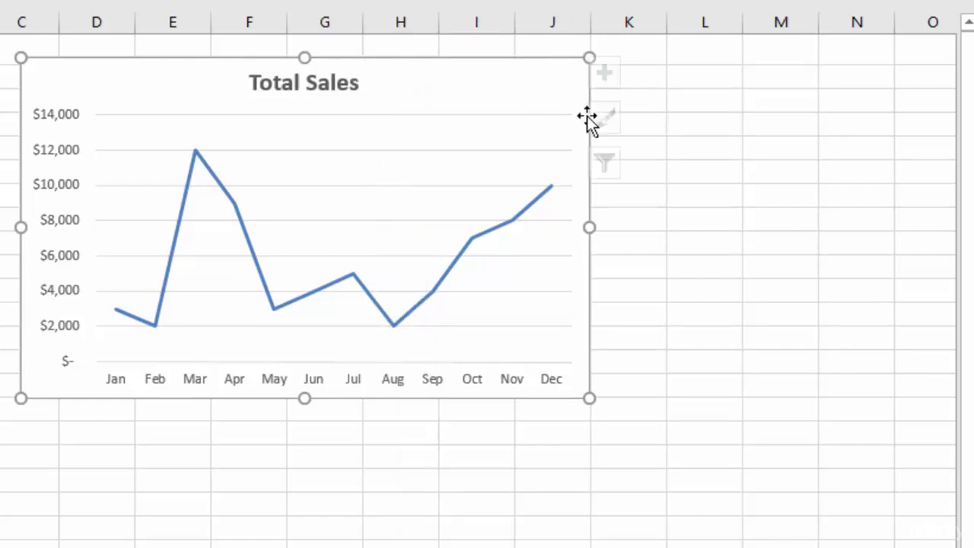
Step: Recolour the Total Sales line with the red monochromatic colour palette
click(504, 230)
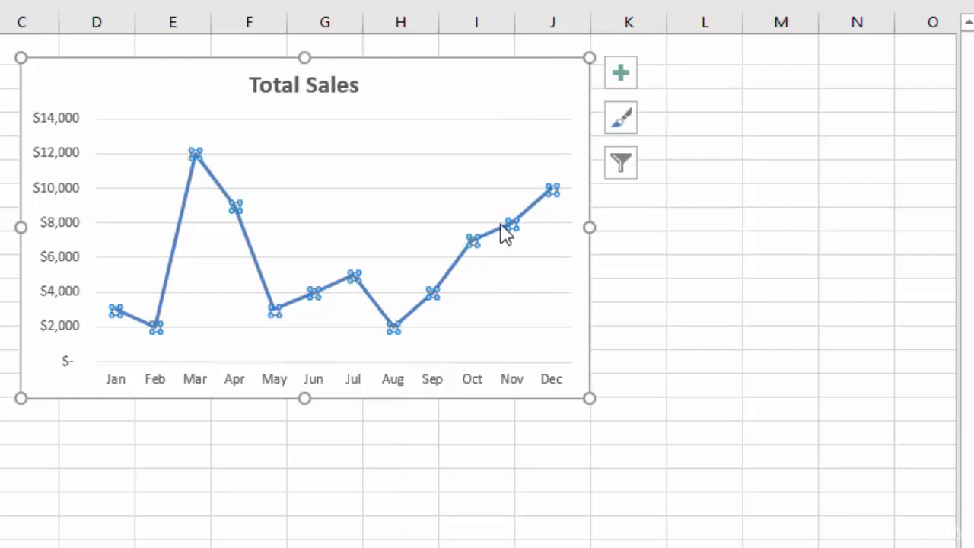
click(620, 120)
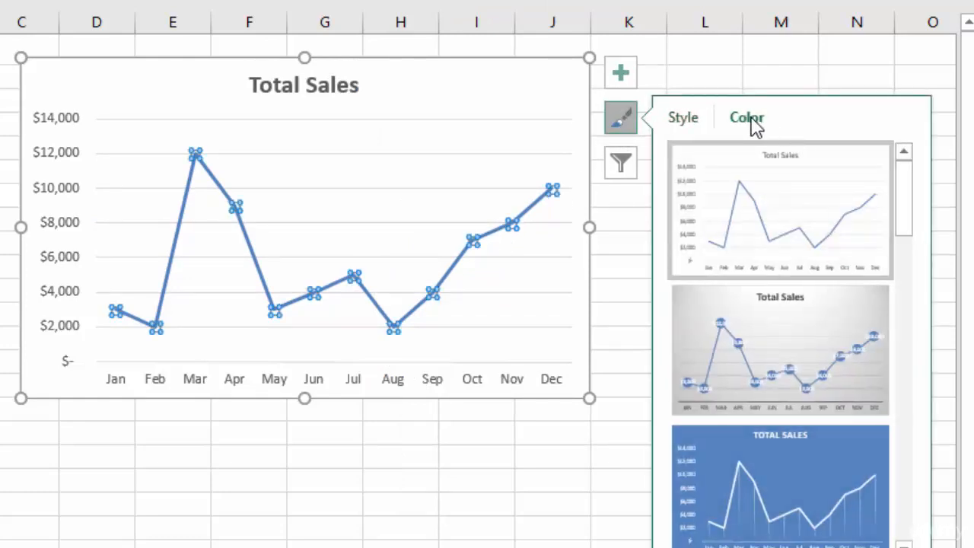
click(750, 120)
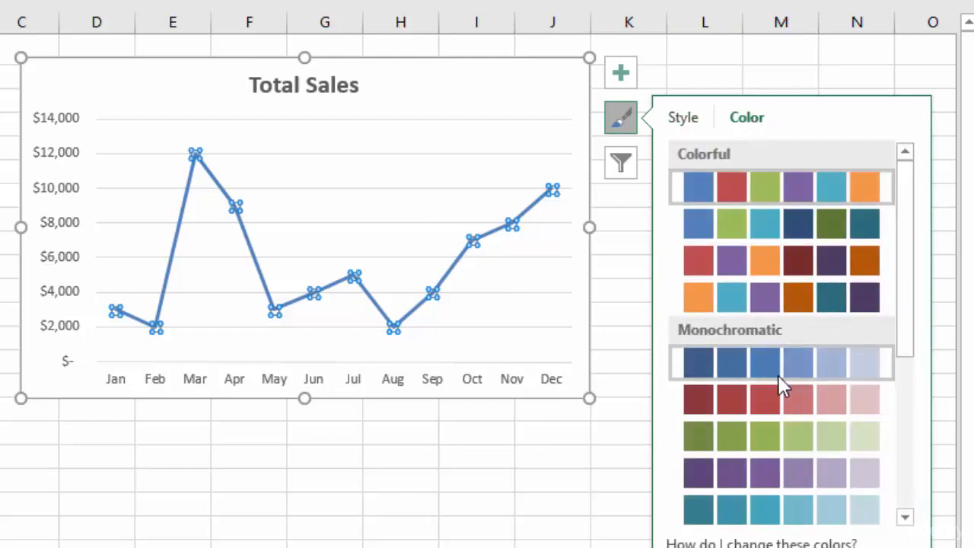
click(775, 393)
mouse_move(480, 249)
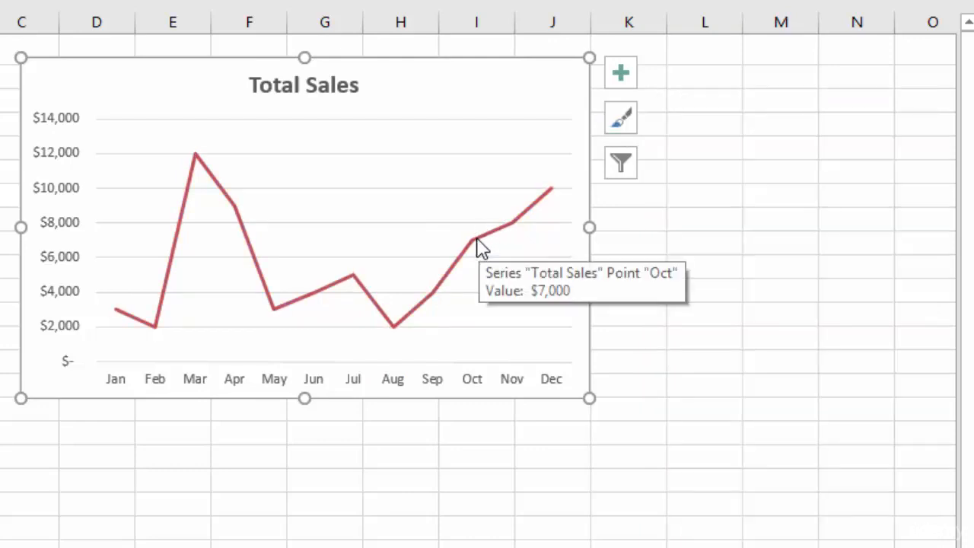
Step: Compare the two axis positions on the Total Sales chart's horizontal month axis and set it to On tick marks
click(345, 385)
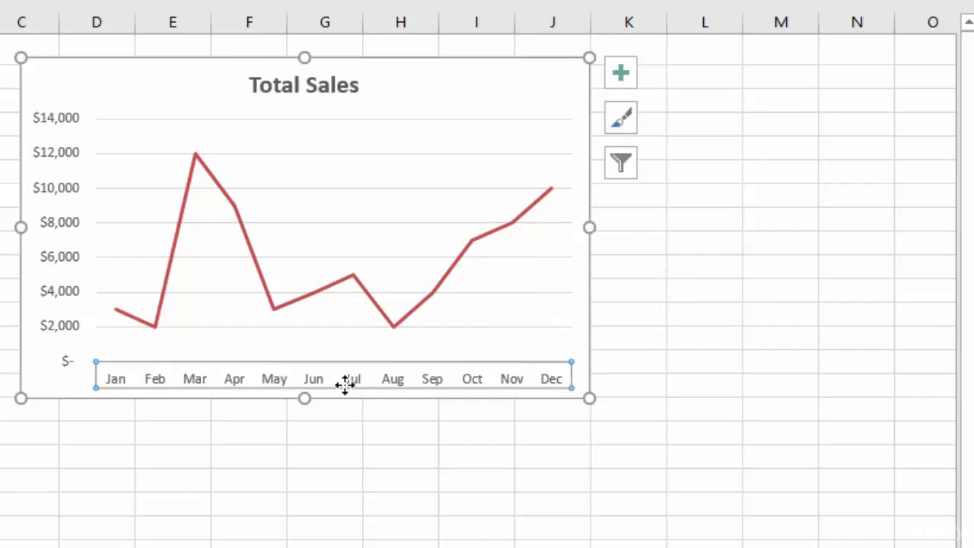
double_click(345, 385)
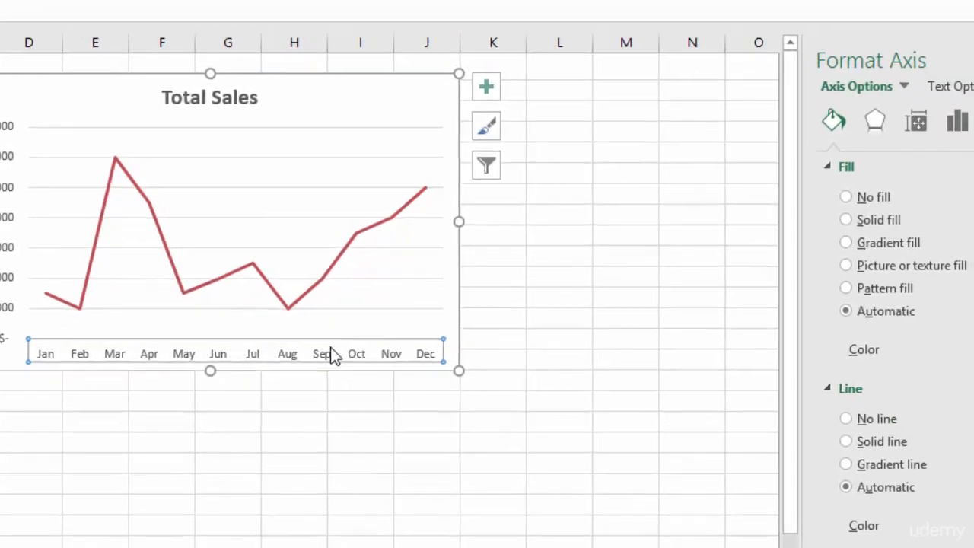
click(780, 168)
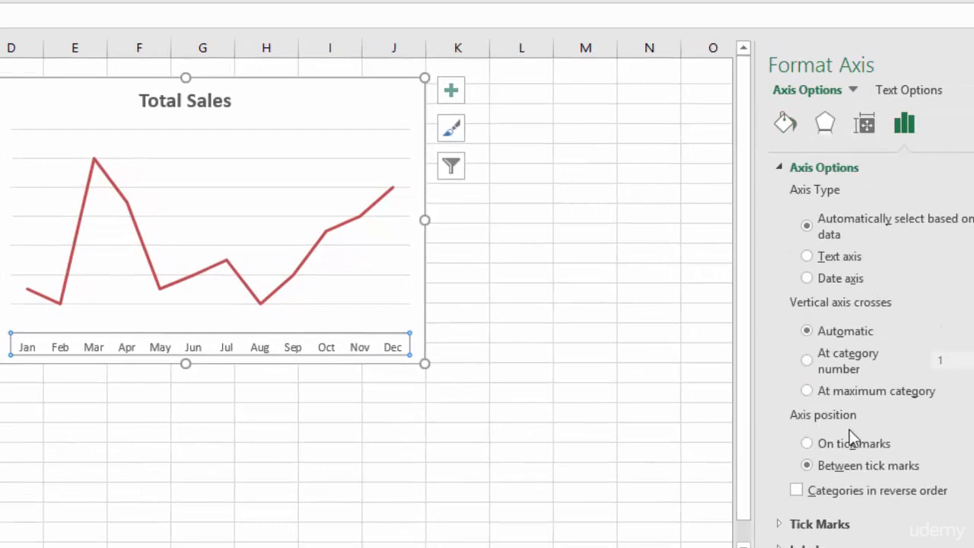
click(808, 444)
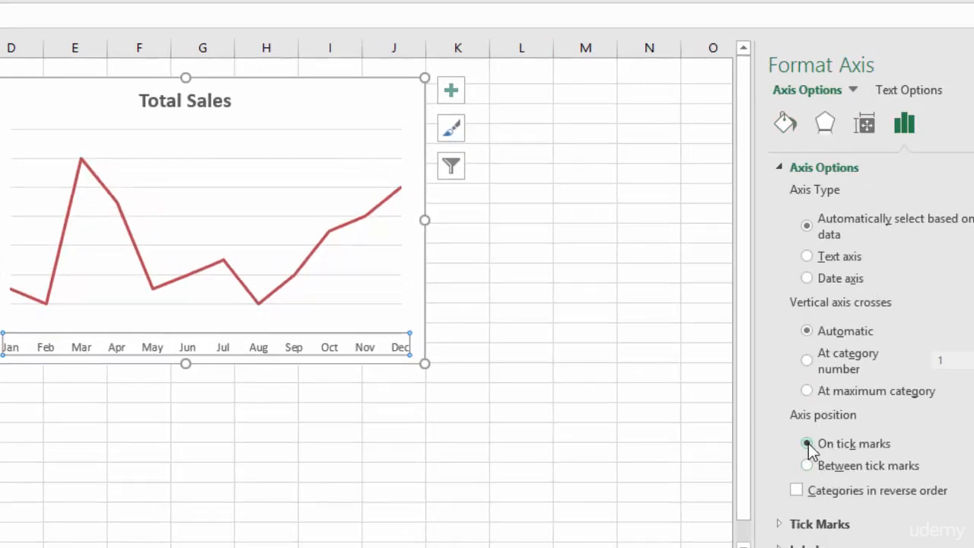
click(809, 466)
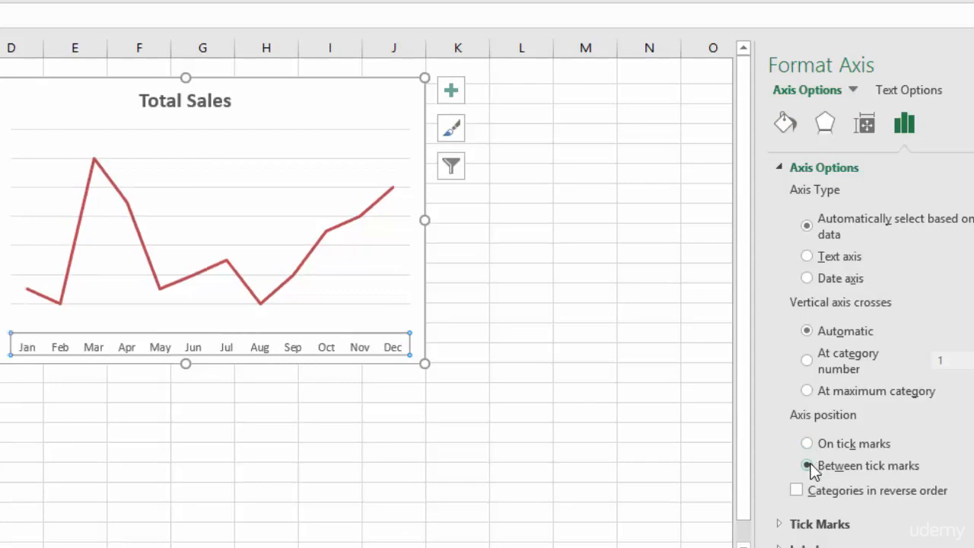
click(808, 443)
click(809, 444)
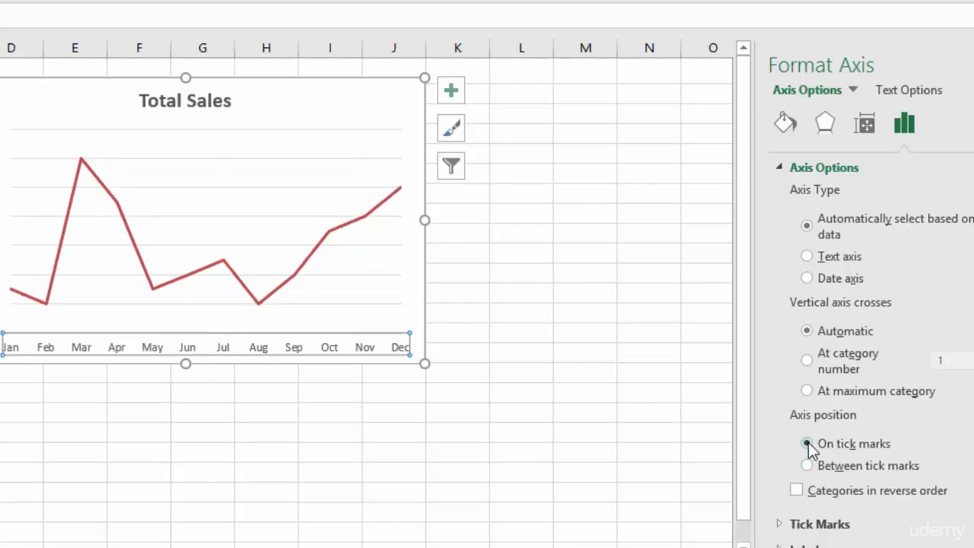
click(472, 218)
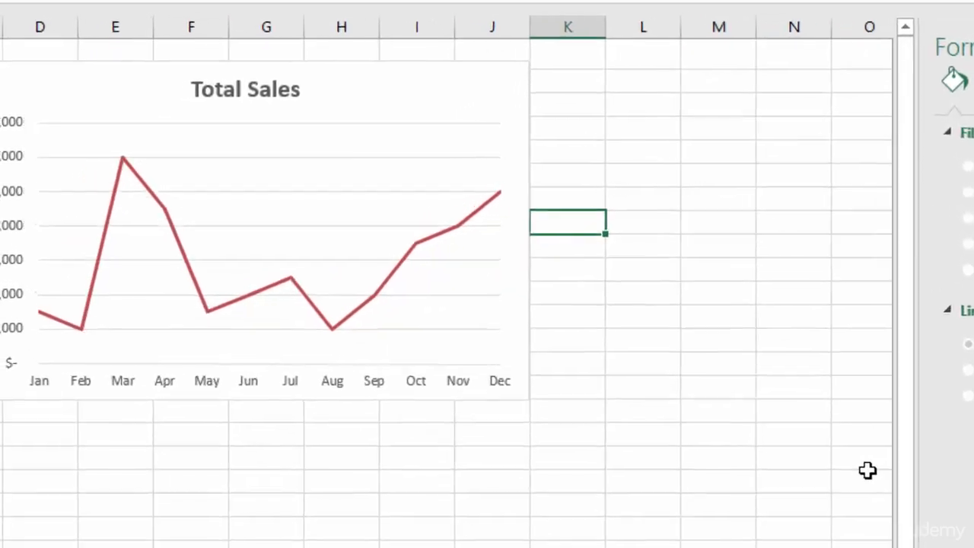
click(709, 429)
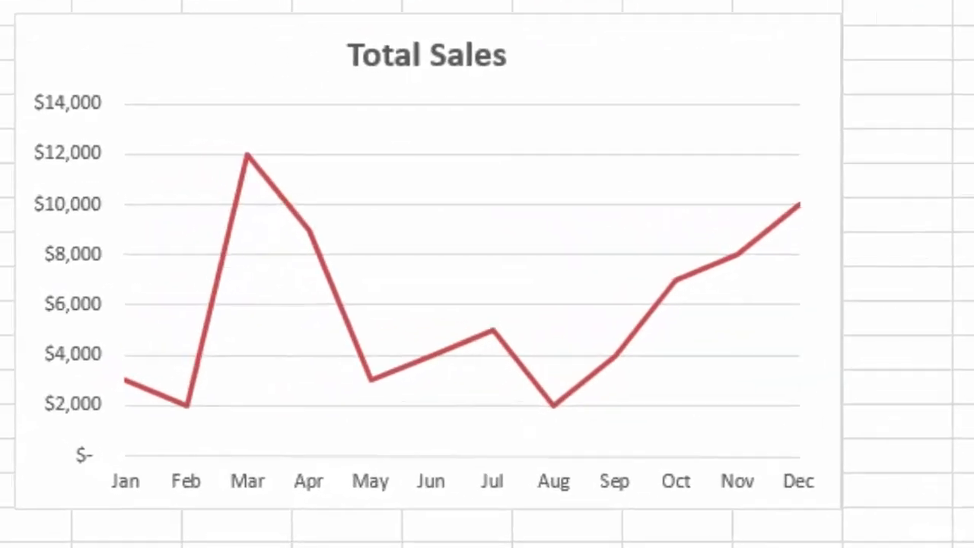